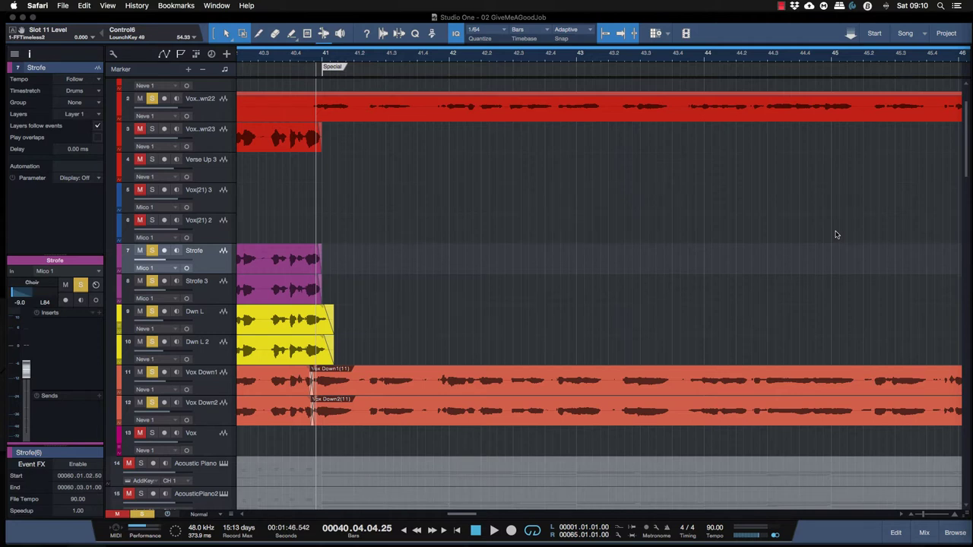
# Play back the soloed vocal tracks across the Special marker at bar 41 and listen to the breaths between phrases.
pyautogui.click(546, 305)
pyautogui.hscroll(-3, 546, 305)
pyautogui.press('space')
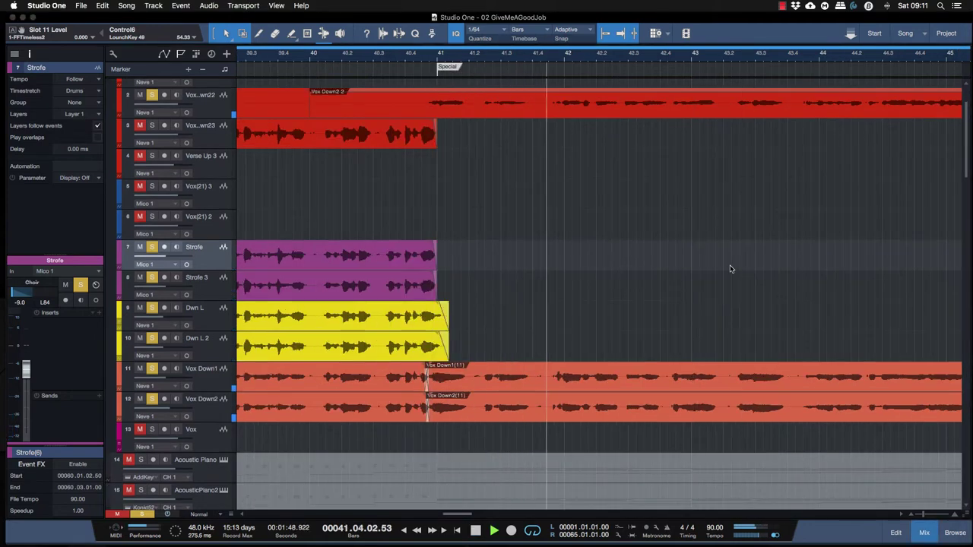
pyautogui.hscroll(1, 853, 294)
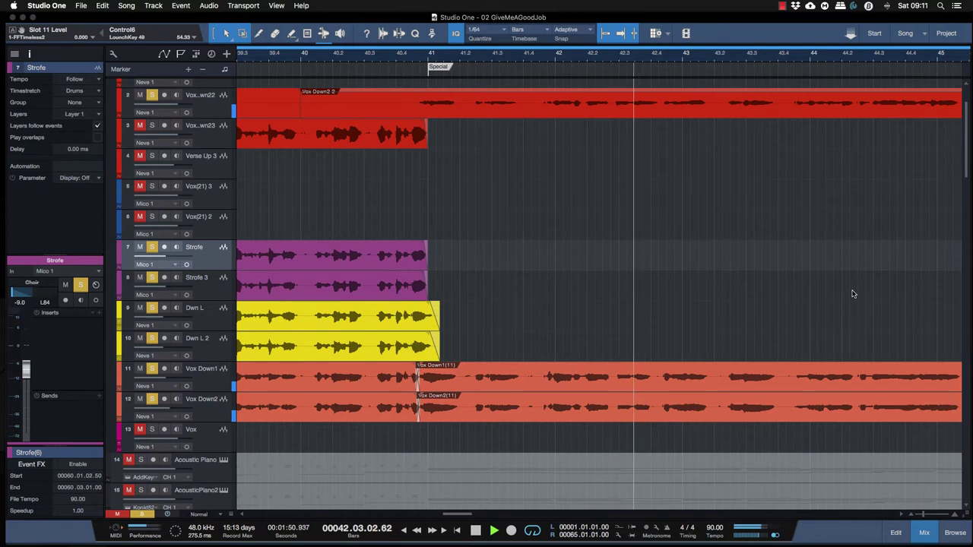
pyautogui.hscroll(4, 854, 294)
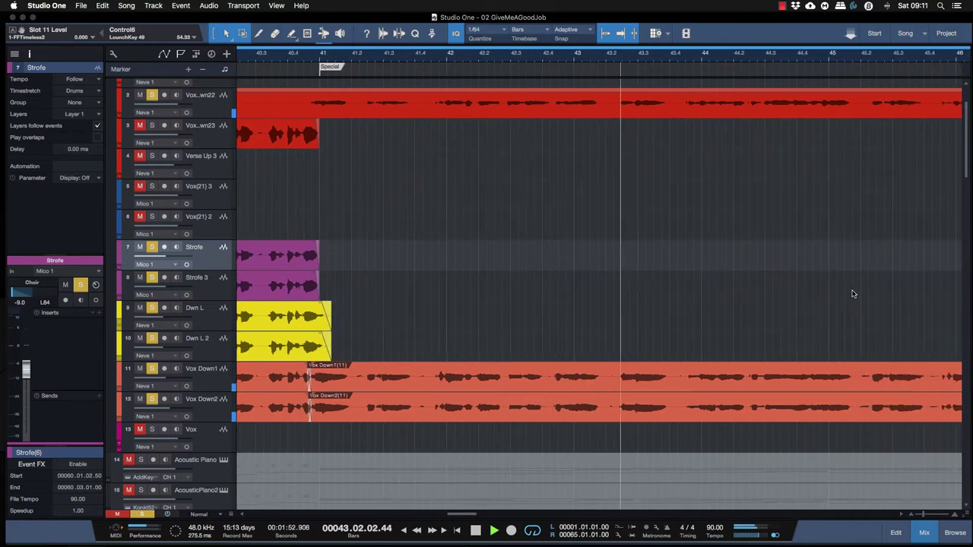
pyautogui.hscroll(2, 854, 294)
pyautogui.hscroll(2, 853, 294)
pyautogui.hscroll(3, 853, 293)
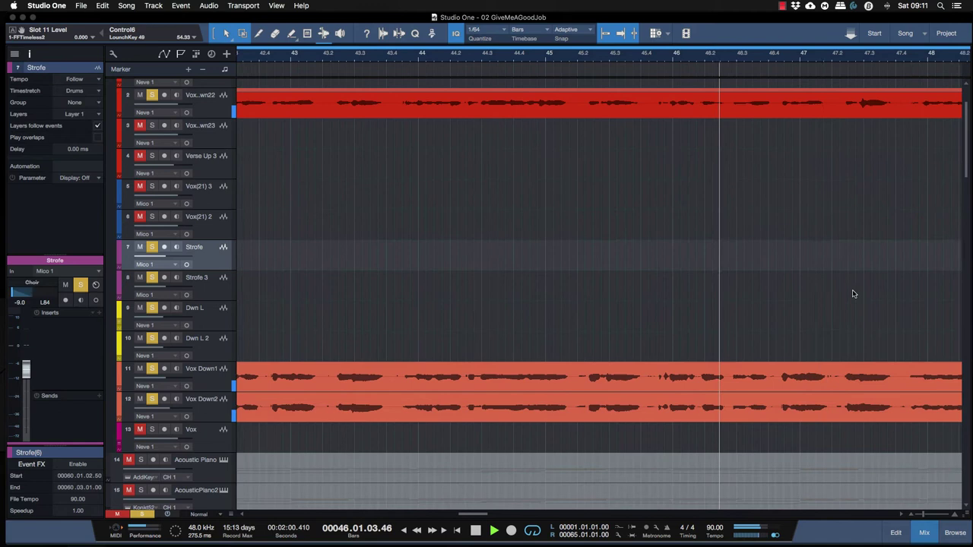
pyautogui.press('space')
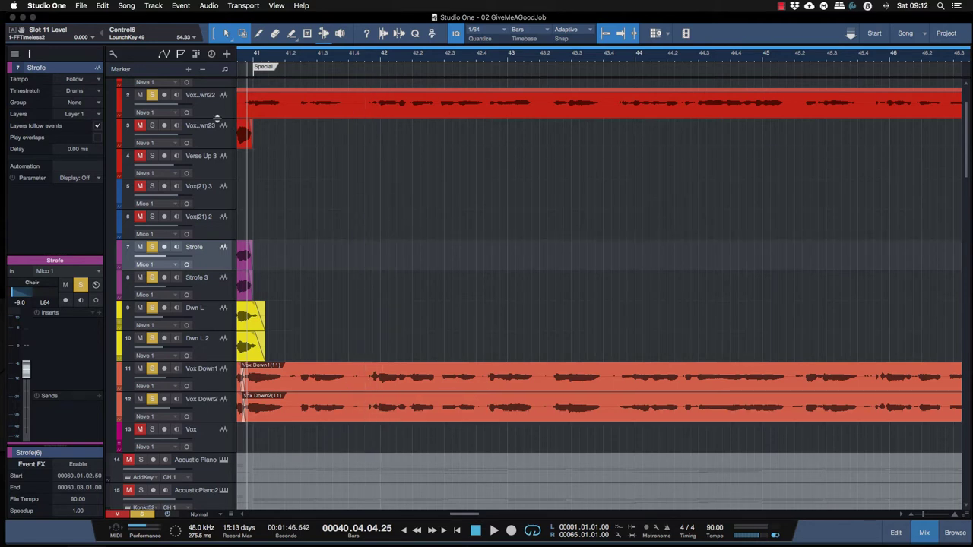
# Make the second track taller and split the paired Vox Down1 and Vox Down2 events around the breath just before bar 42.
pyautogui.moveTo(216, 119); pyautogui.dragTo(221, 150)
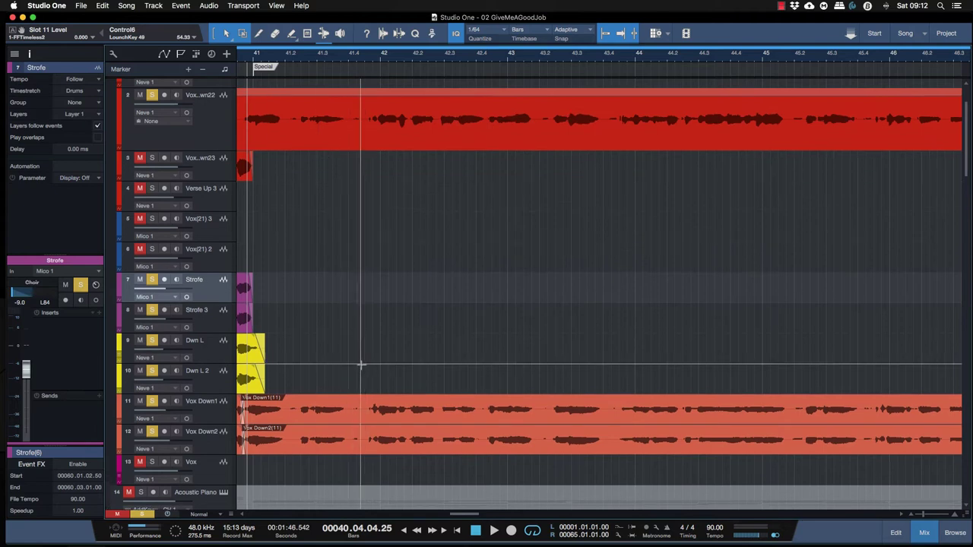
pyautogui.moveTo(347, 365); pyautogui.dragTo(376, 425)
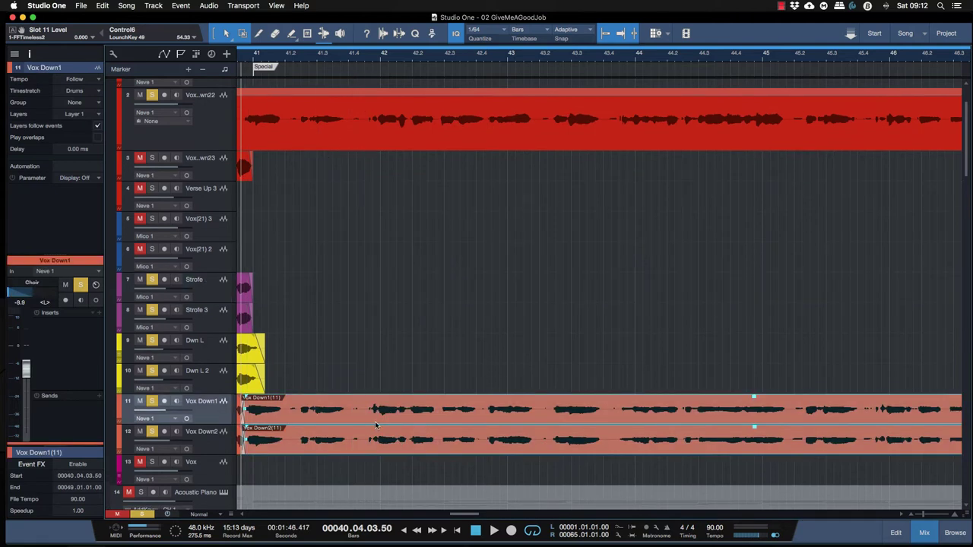
pyautogui.rightClick(353, 376)
pyautogui.click(388, 239)
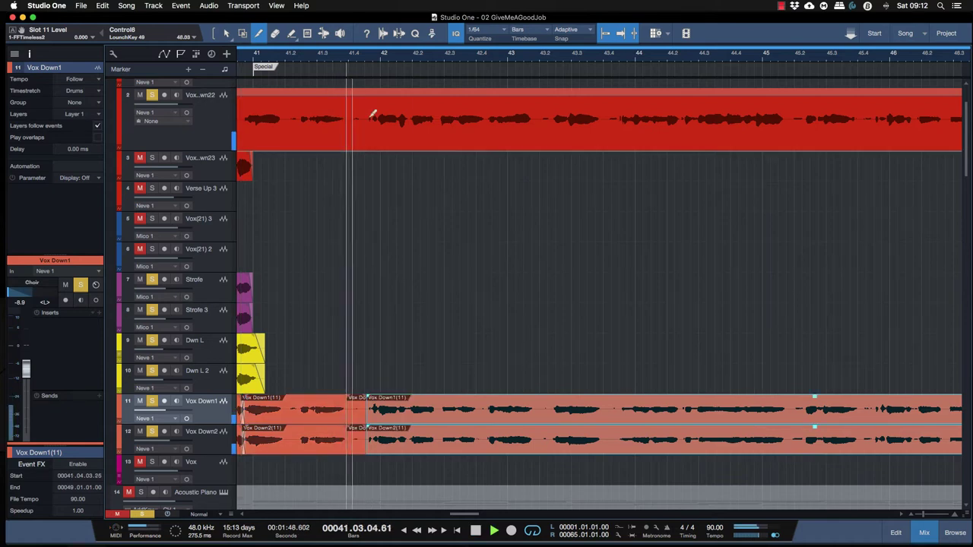
# Split the Vox Down1 and Vox Down2 events around each breath between bars 42 and 45.2 during playback.
pyautogui.click(483, 438)
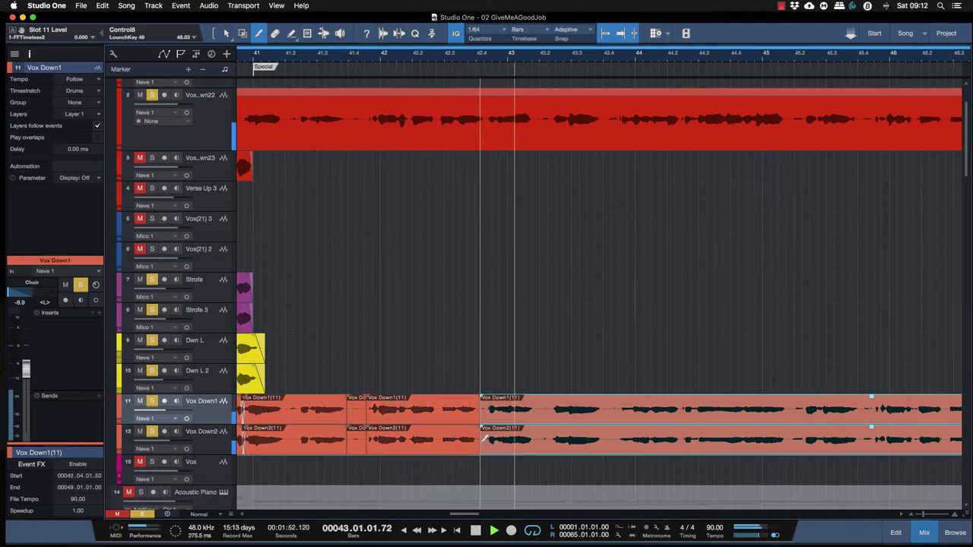
pyautogui.click(537, 438)
pyautogui.click(553, 438)
pyautogui.click(606, 436)
pyautogui.click(619, 437)
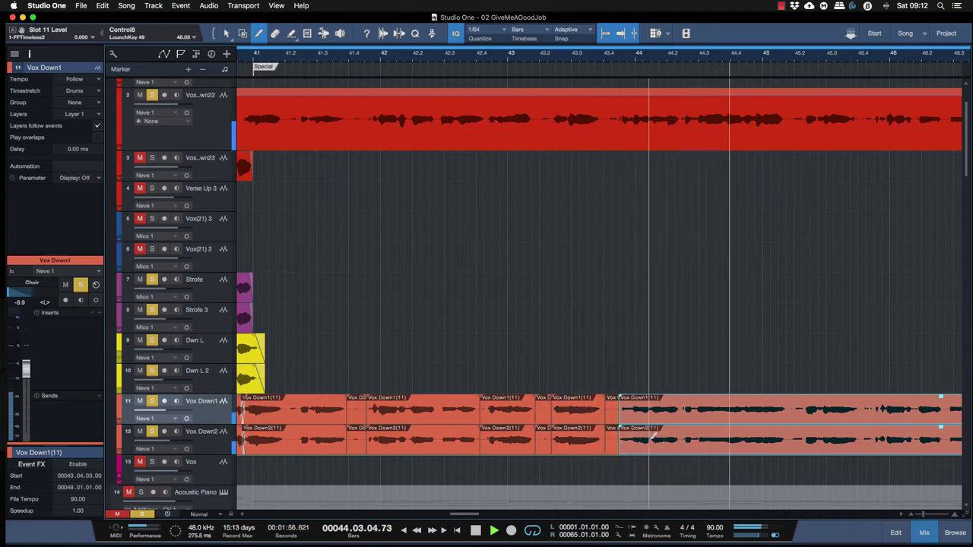
pyautogui.click(792, 439)
pyautogui.click(803, 439)
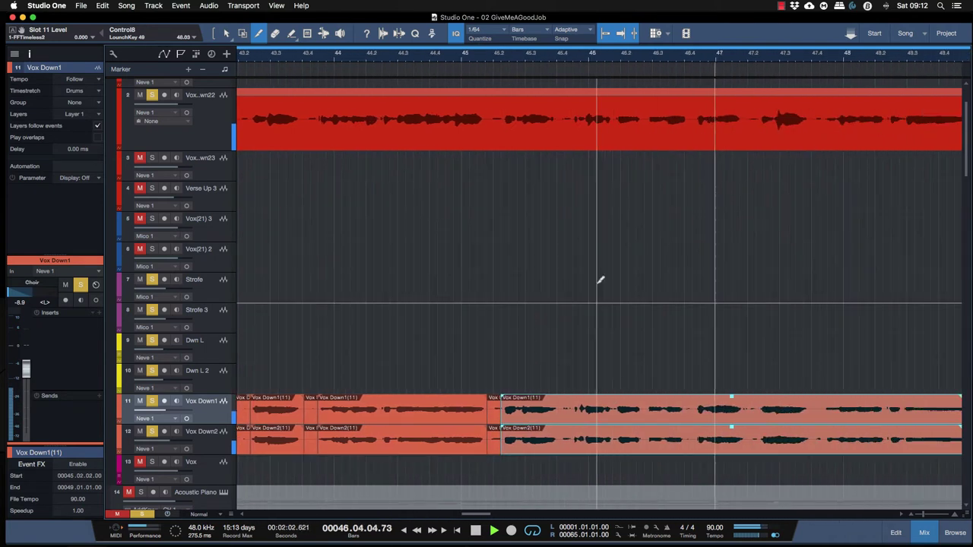
# Split the Vox Down1 and Vox Down2 events around the remaining breaths from bar 45.4 to just before bar 48.
pyautogui.click(527, 65)
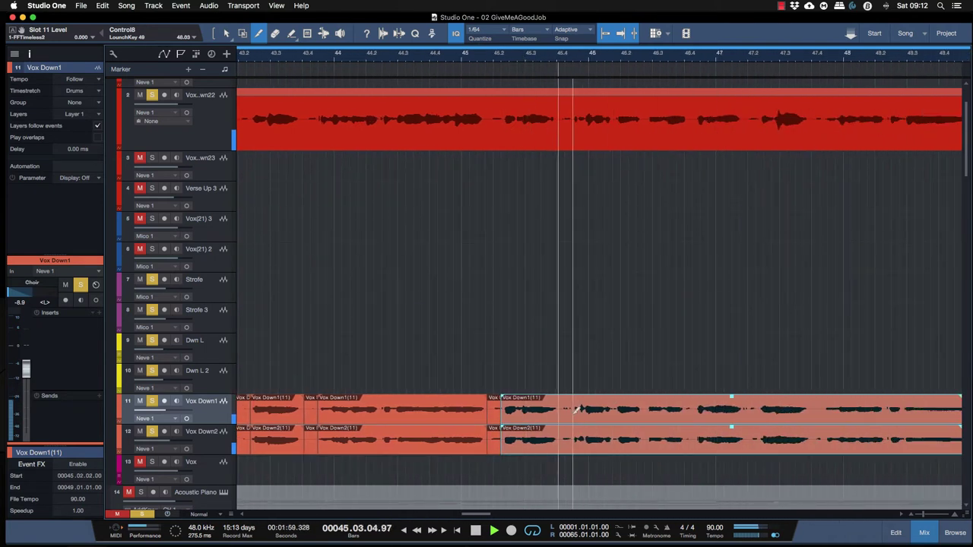
pyautogui.click(560, 429)
pyautogui.click(572, 430)
pyautogui.click(684, 429)
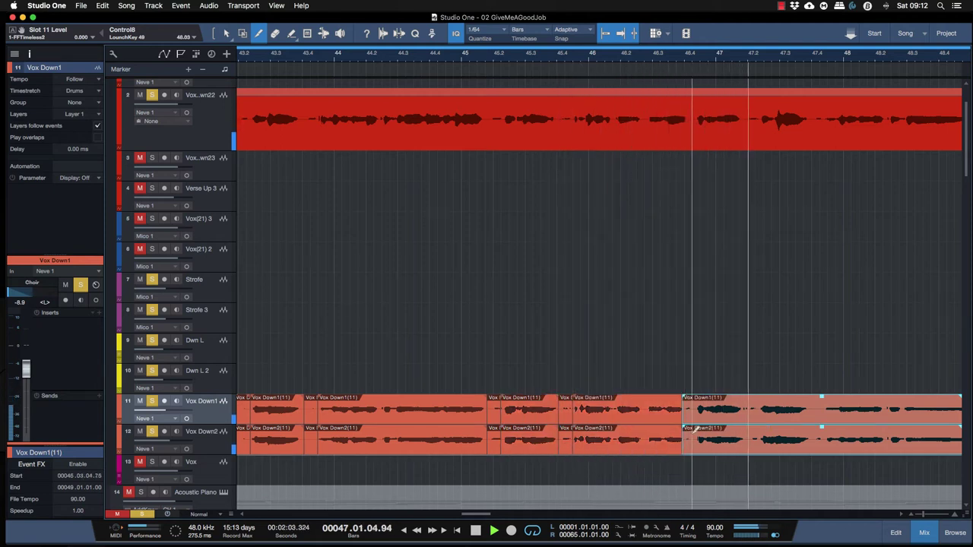
pyautogui.click(696, 429)
pyautogui.press('space')
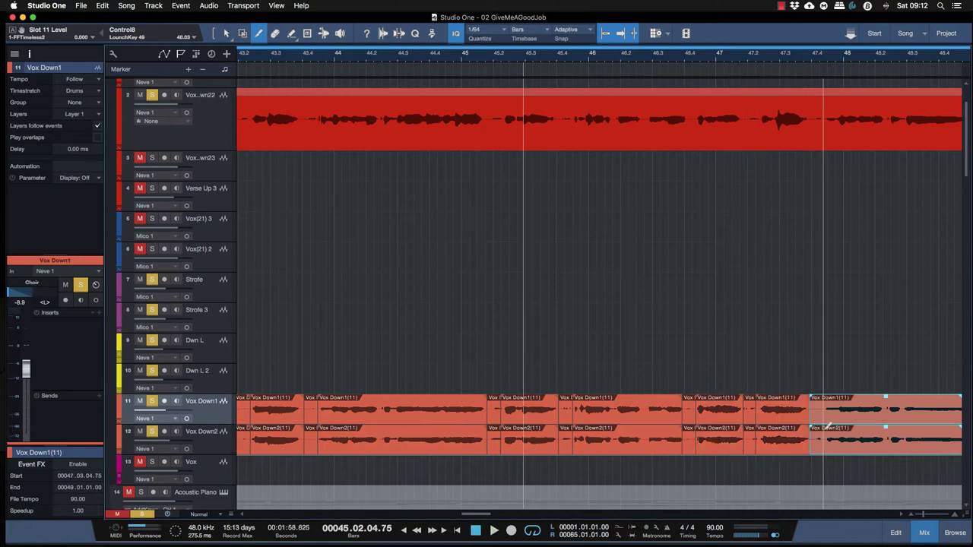
pyautogui.click(824, 423)
# Delete the short breath segments between bars 41 and 44 on Vox Down1 and Vox Down2, checking them by ear.
pyautogui.hscroll(5, 800, 413)
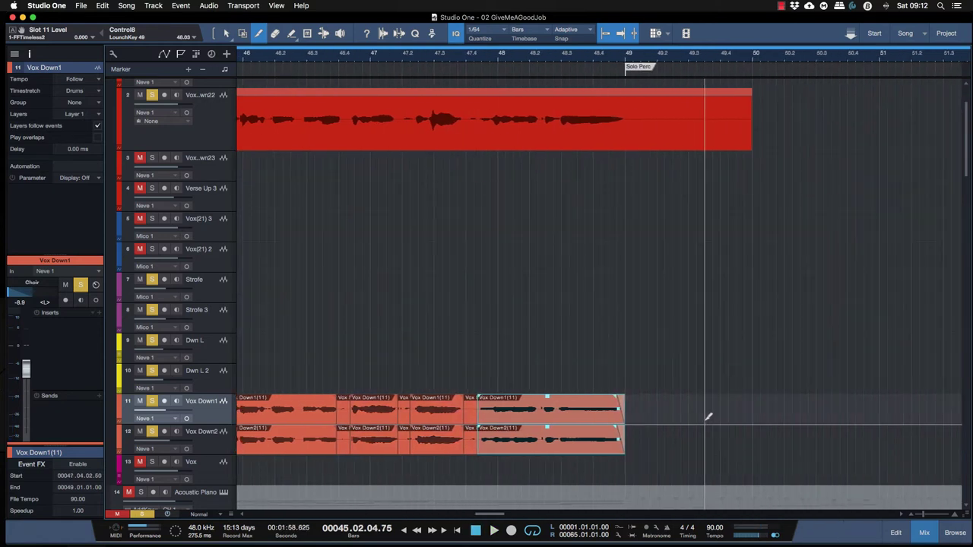
pyautogui.hscroll(-15, 708, 416)
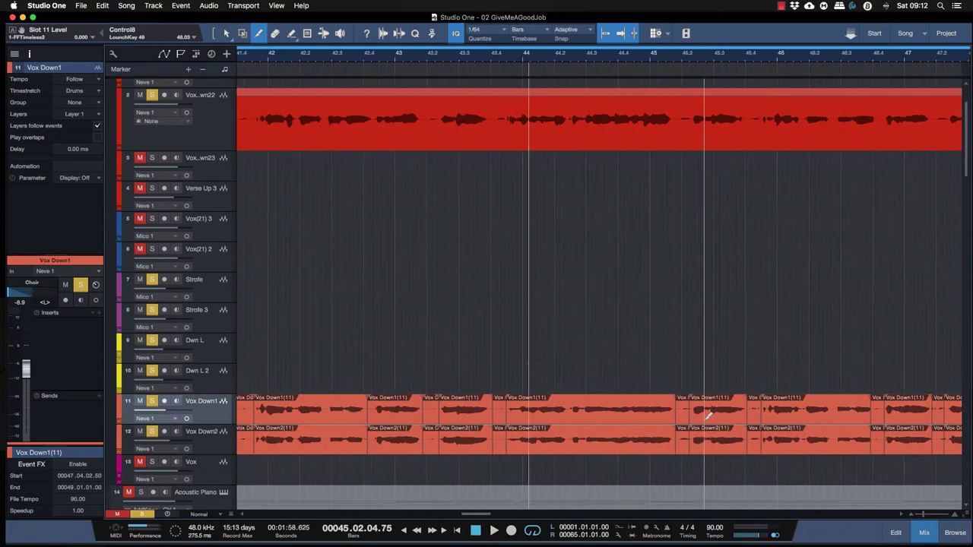
pyautogui.press('1')
pyautogui.press('space')
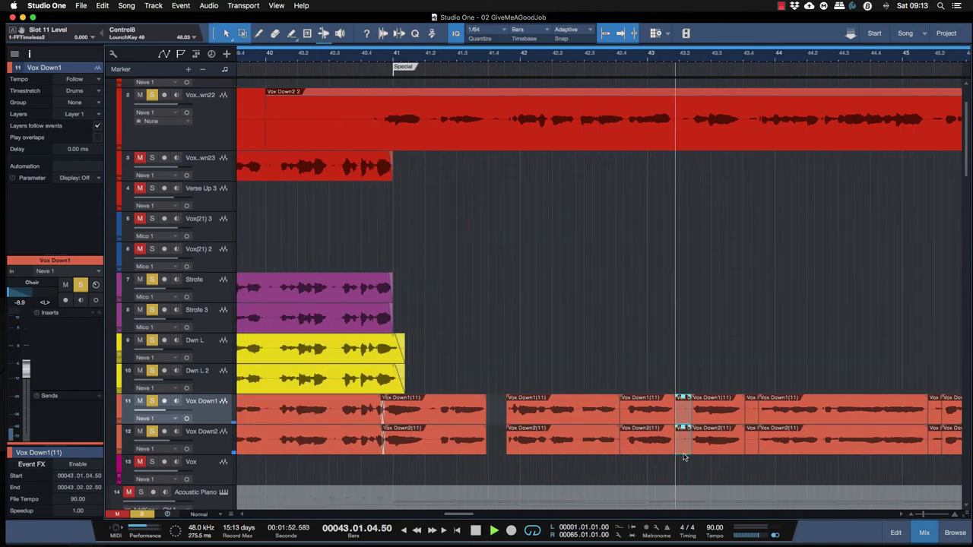
pyautogui.press('space')
pyautogui.press('Delete')
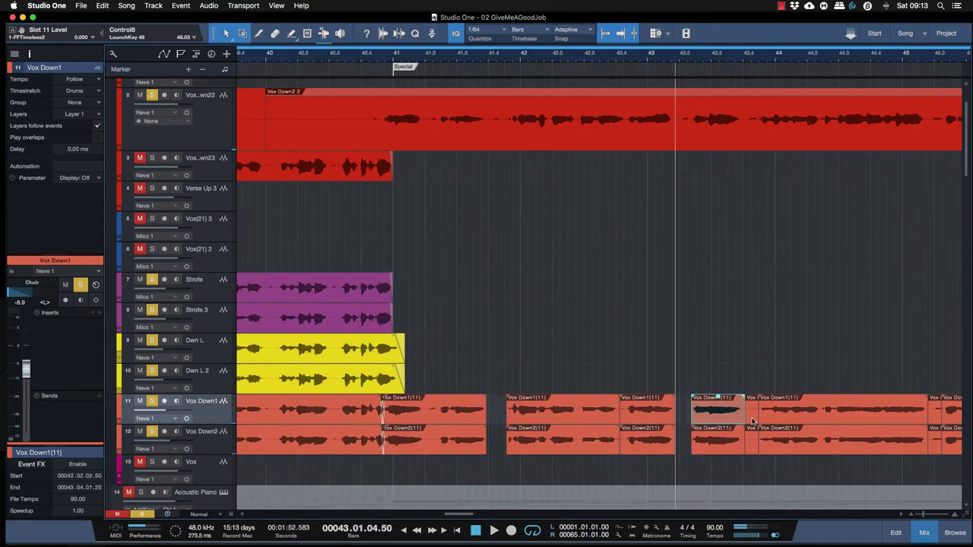
pyautogui.click(753, 422)
pyautogui.press('space')
pyautogui.press('space')
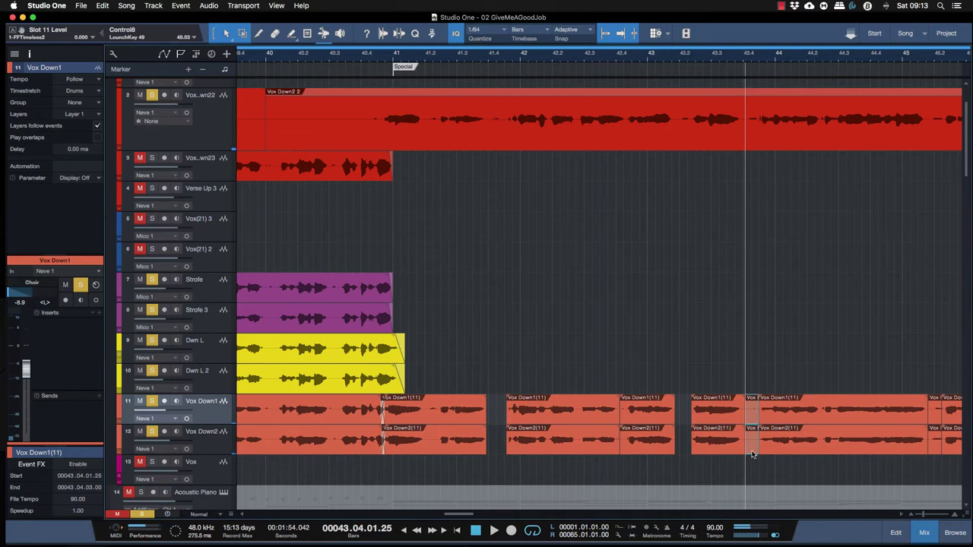
pyautogui.press('Delete')
# Delete the short breath segments between bars 45 and 48 on both Vox Down1 and Vox Down2.
pyautogui.hscroll(10, 752, 455)
pyautogui.click(613, 419)
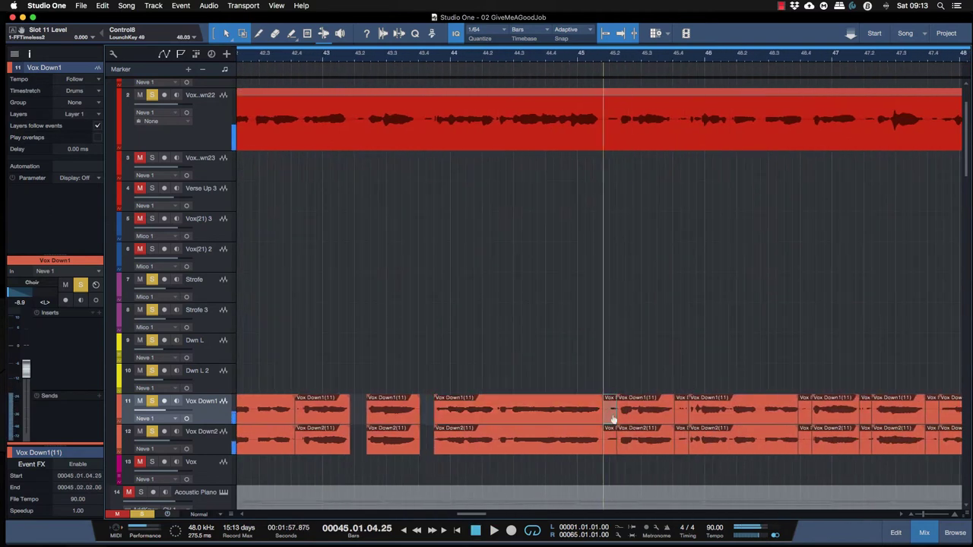
pyautogui.press('Delete')
pyautogui.click(798, 418)
pyautogui.click(807, 445)
pyautogui.press('Delete')
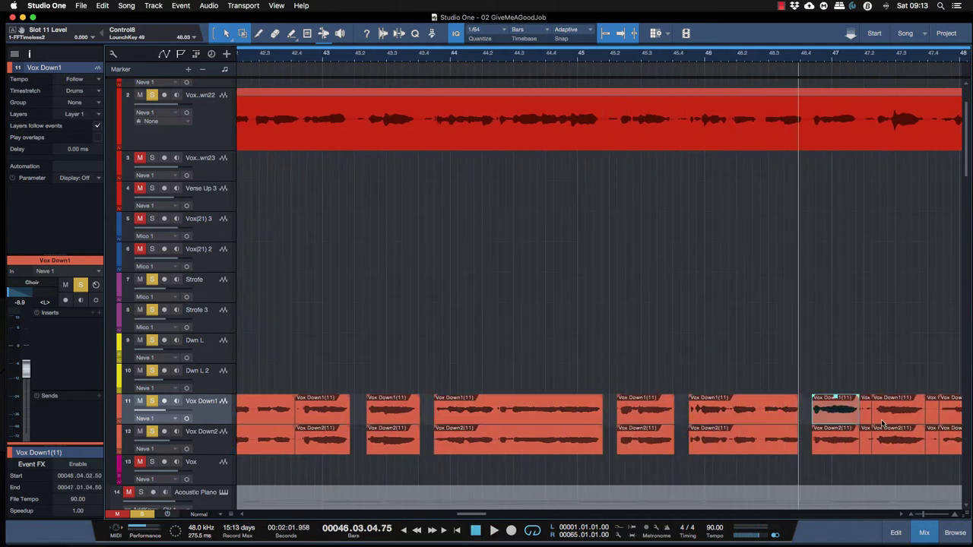
pyautogui.click(926, 408)
pyautogui.moveTo(930, 449); pyautogui.dragTo(929, 449)
pyautogui.press('Delete')
# Apply fade-outs and fade-ins of about 85 ms to all the split Vox Down1 and Vox Down2 events after the first gap.
pyautogui.hscroll(8, 930, 449)
pyautogui.moveTo(870, 413); pyautogui.dragTo(463, 427)
pyautogui.moveTo(484, 427); pyautogui.dragTo(943, 439)
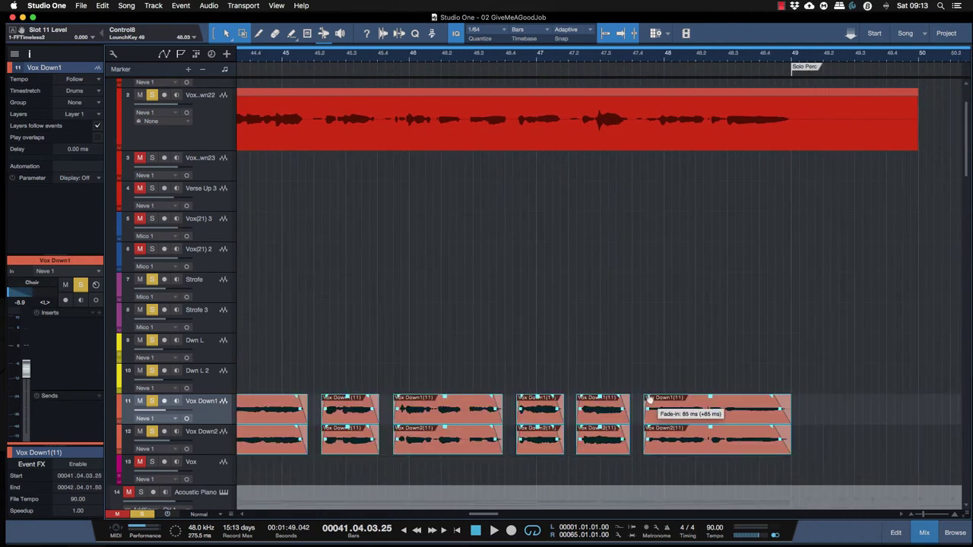
pyautogui.hscroll(-10, 657, 391)
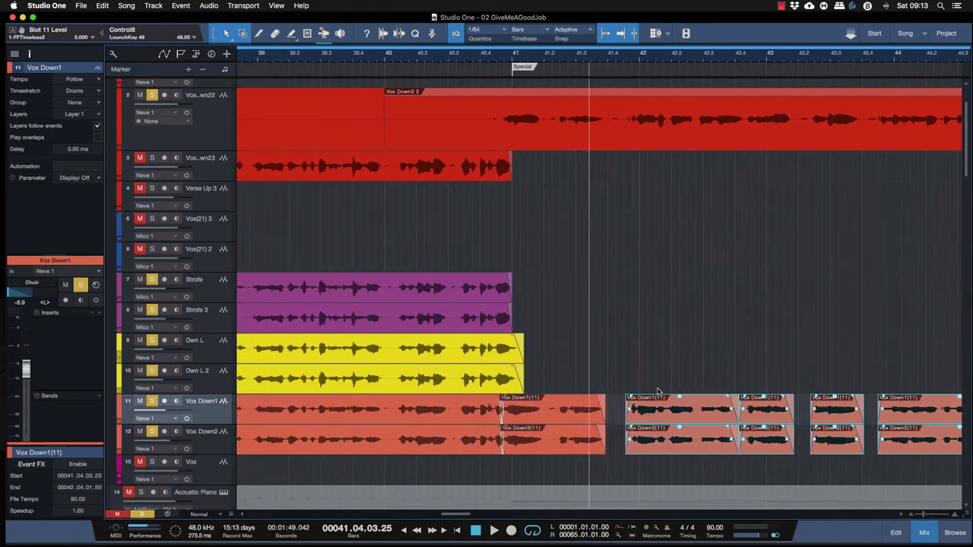
# Split the Vox Down1 and Vox Down2 events at the Special marker around the breath near bar 41.2 and delete that breath.
pyautogui.click(529, 423)
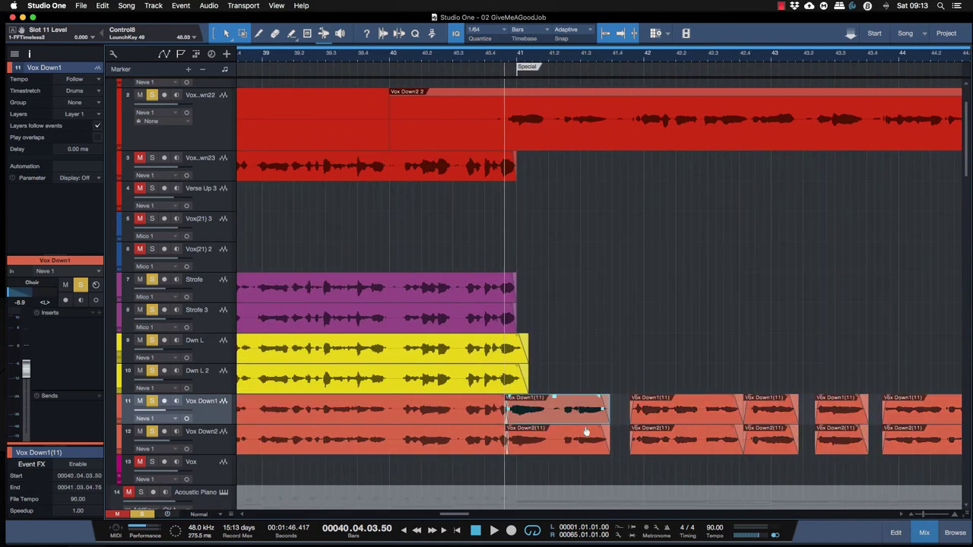
pyautogui.press('space')
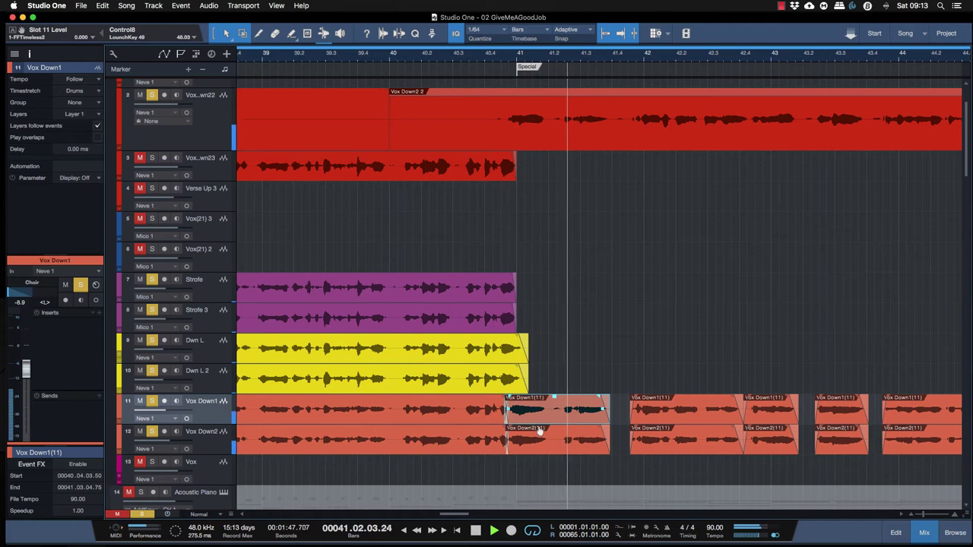
pyautogui.press('3')
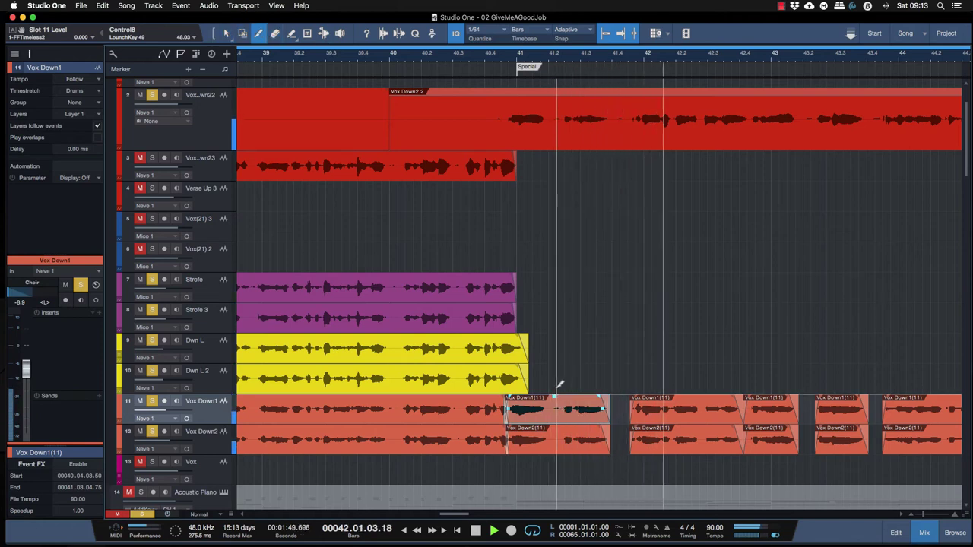
pyautogui.keyDown('shift'); pyautogui.click(554, 435); pyautogui.keyUp('shift')
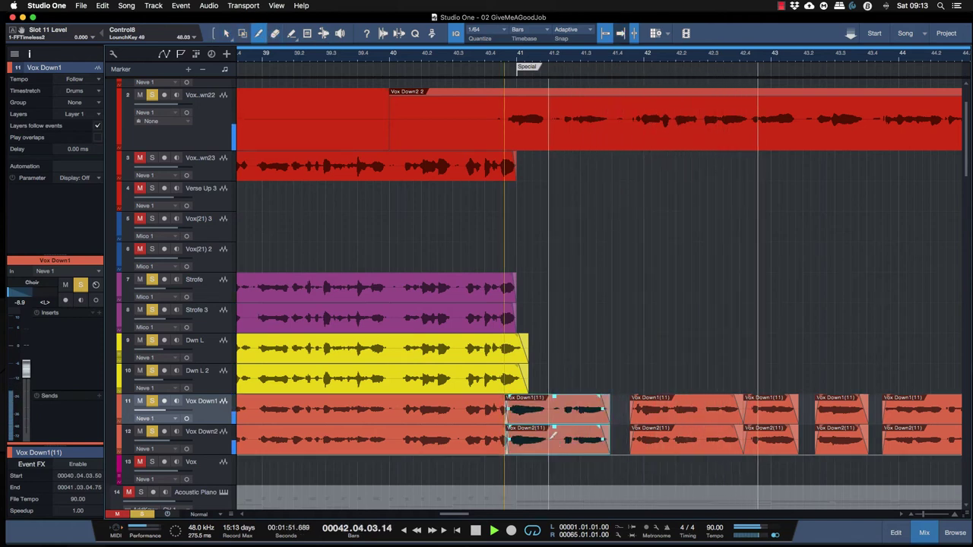
pyautogui.click(551, 436)
pyautogui.click(563, 431)
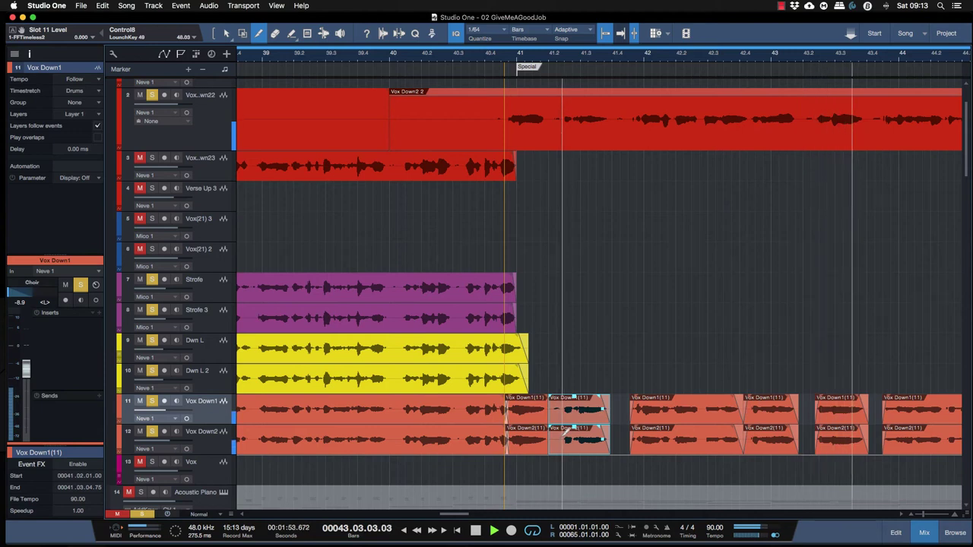
pyautogui.press('1')
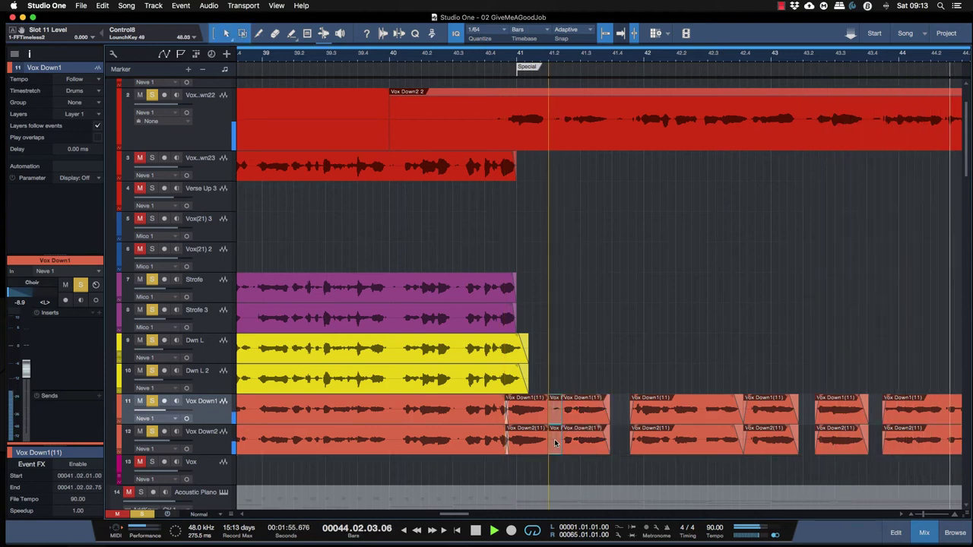
pyautogui.press('Delete')
# Add short fades to the Vox Down1 and Vox Down2 events on either side of the gap near bar 41.2.
pyautogui.click(590, 420)
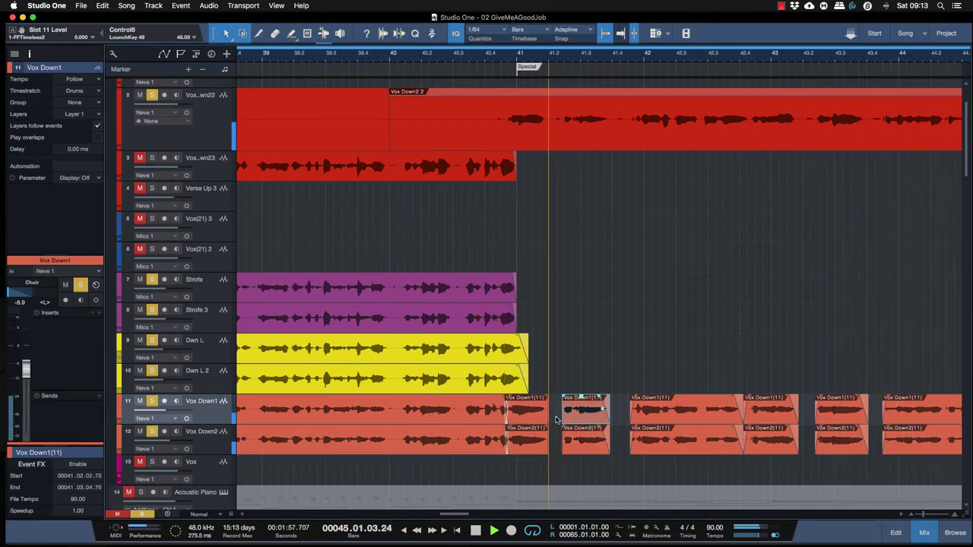
pyautogui.moveTo(565, 431); pyautogui.dragTo(564, 431)
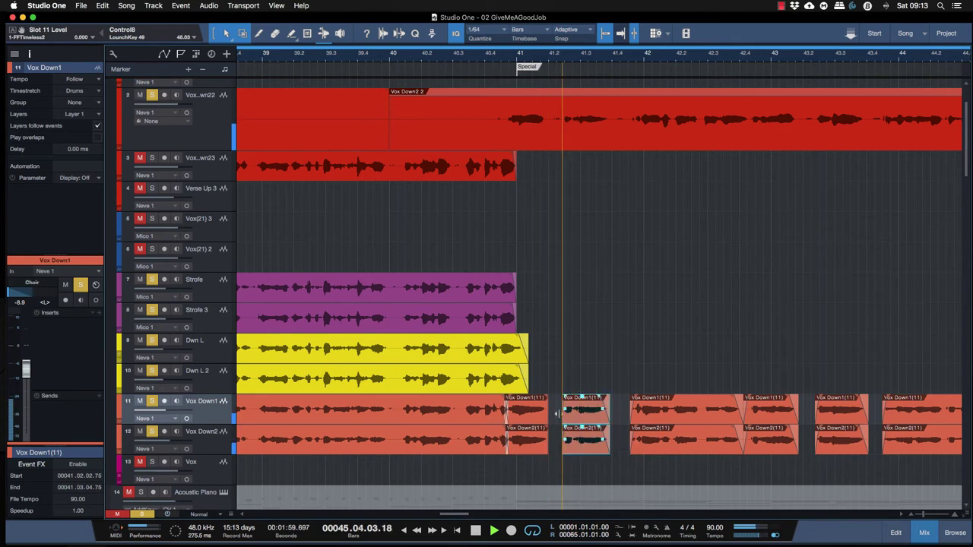
pyautogui.click(546, 435)
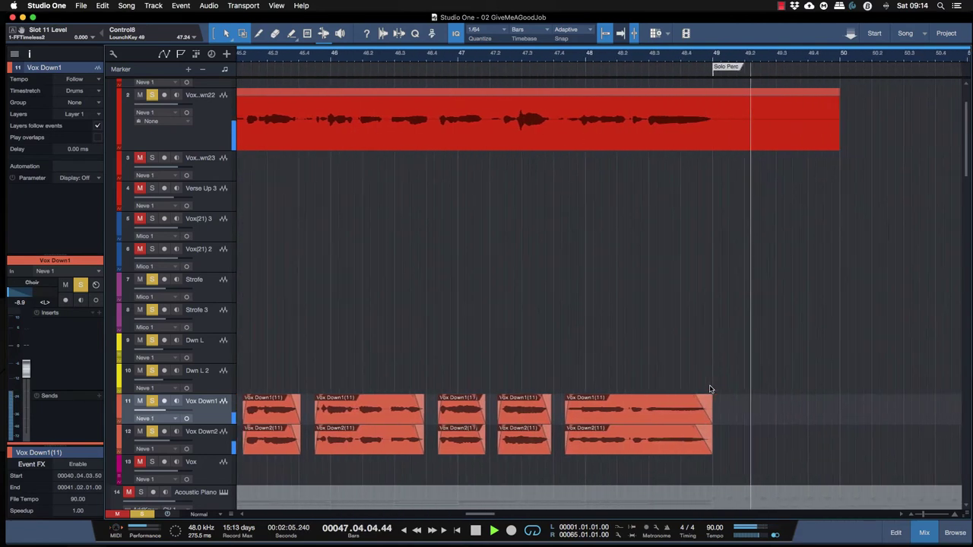
# Stop playback and go back over the edited vocal events to the Special marker at bar 41.
pyautogui.press('space')
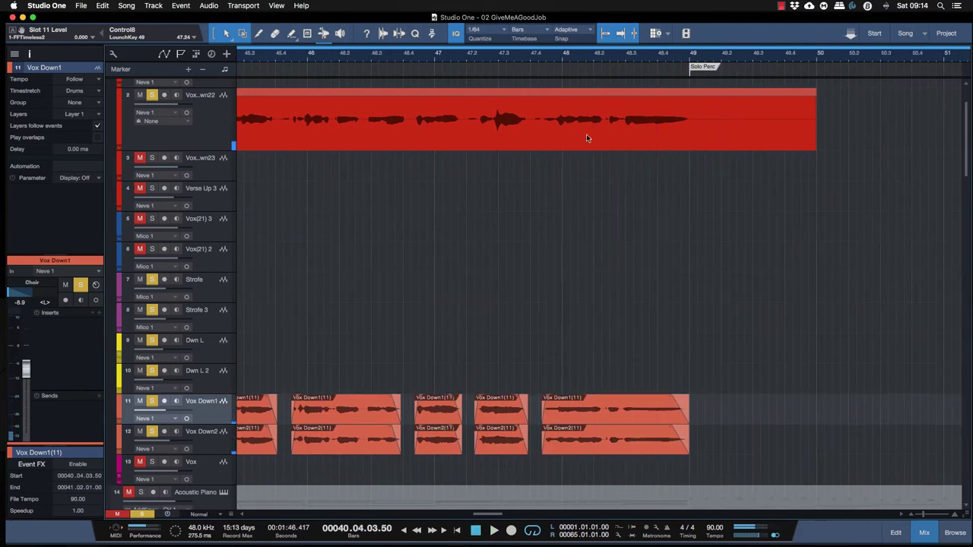
pyautogui.hscroll(-10, 543, 132)
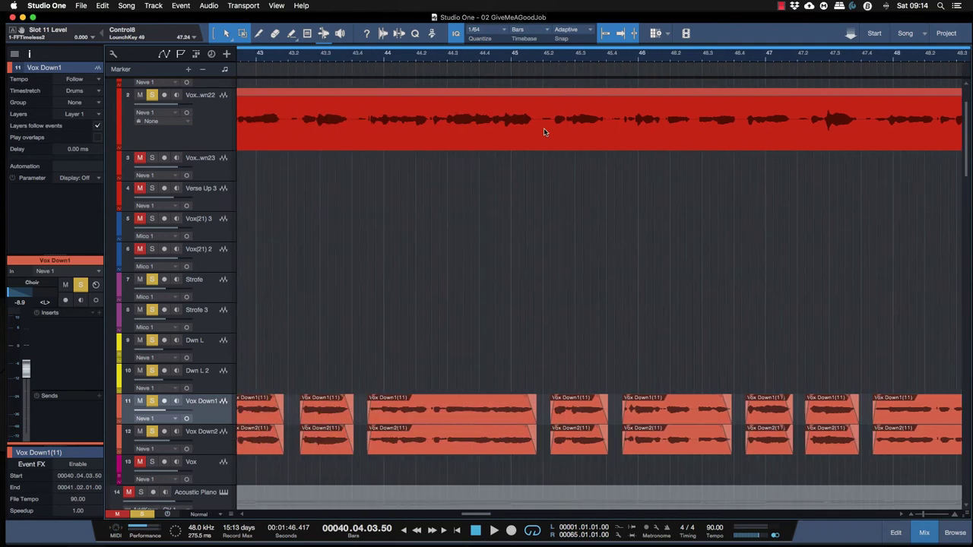
pyautogui.hscroll(-5, 543, 131)
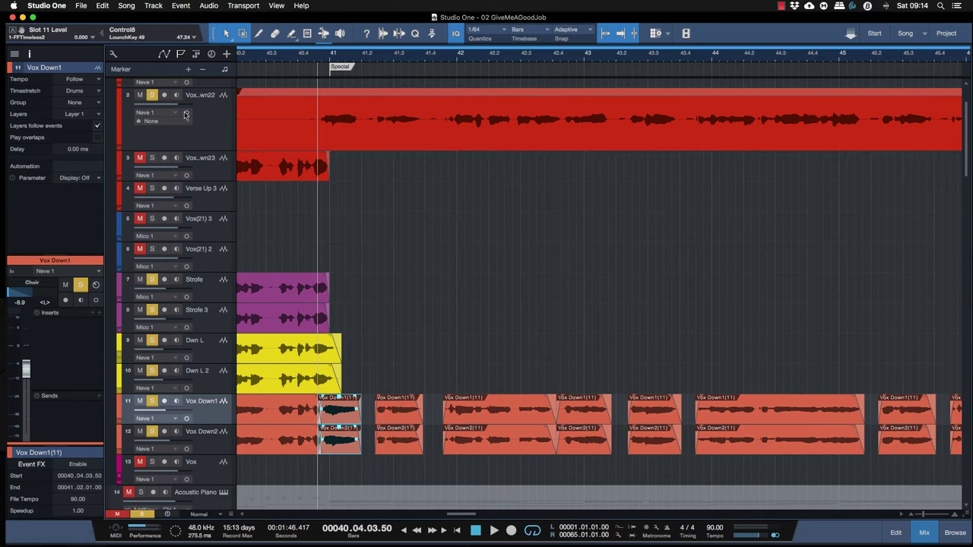
# Clear all track solos and play the edited vocals in the full mix from the Special marker to just before the Solo Perc marker.
pyautogui.click(144, 515)
pyautogui.press('space')
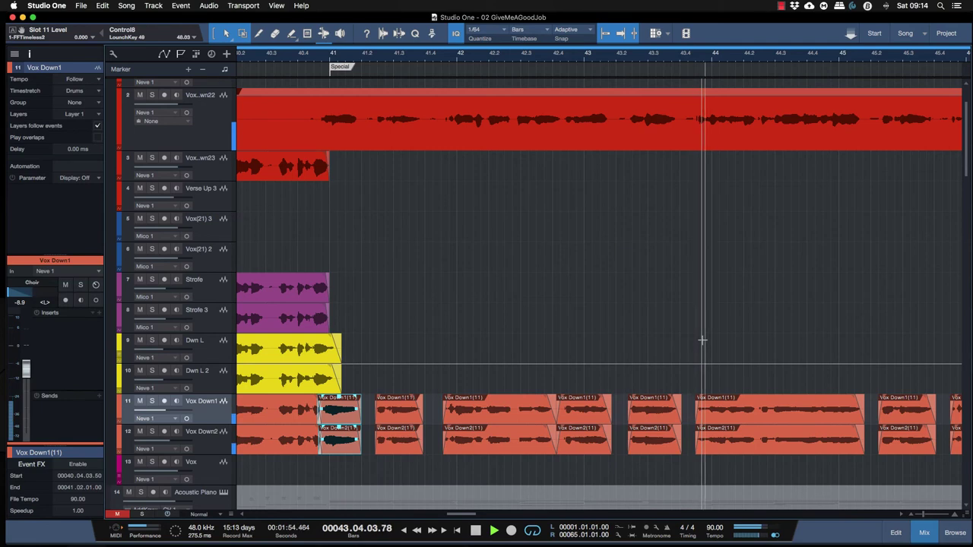
pyautogui.hscroll(5, 775, 339)
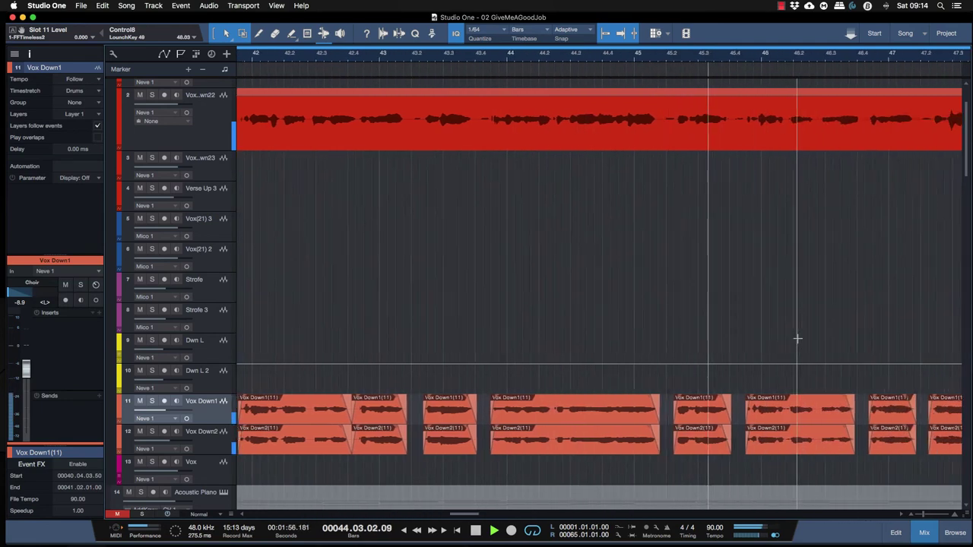
pyautogui.hscroll(4, 787, 340)
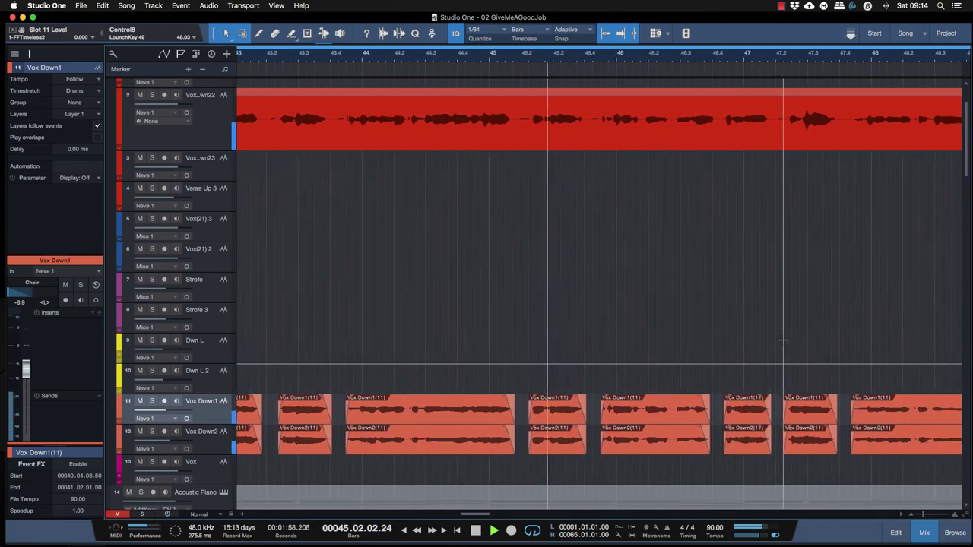
pyautogui.hscroll(5, 783, 339)
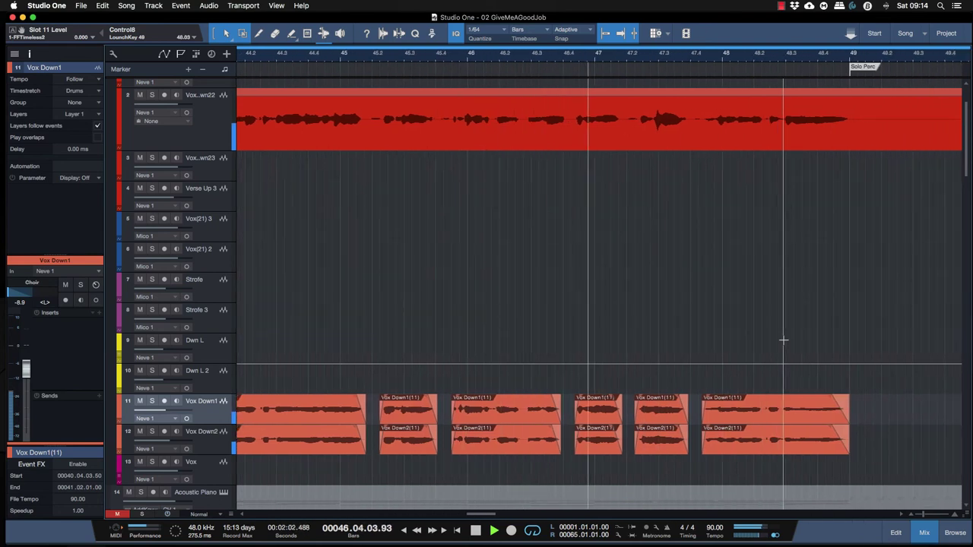
pyautogui.hscroll(1, 783, 339)
pyautogui.hscroll(4, 784, 340)
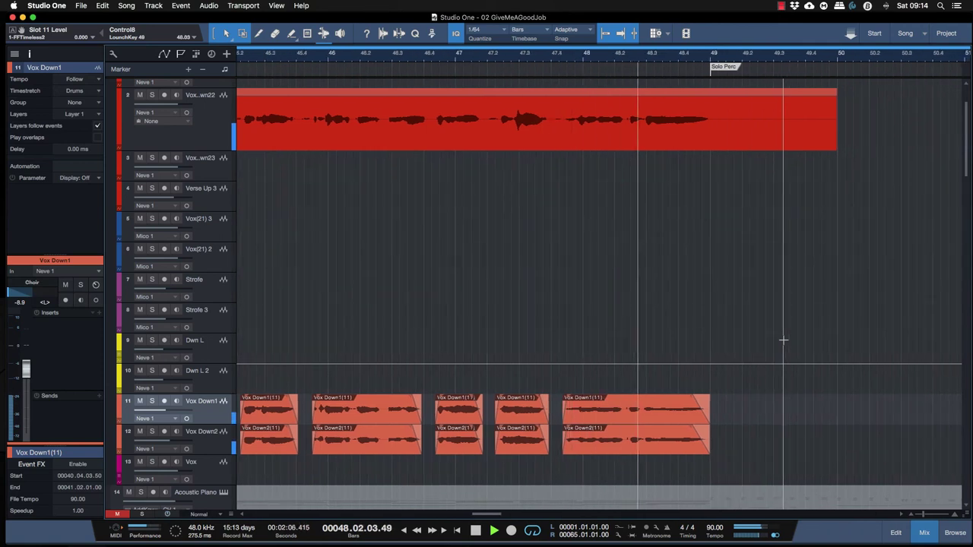
pyautogui.press('space')
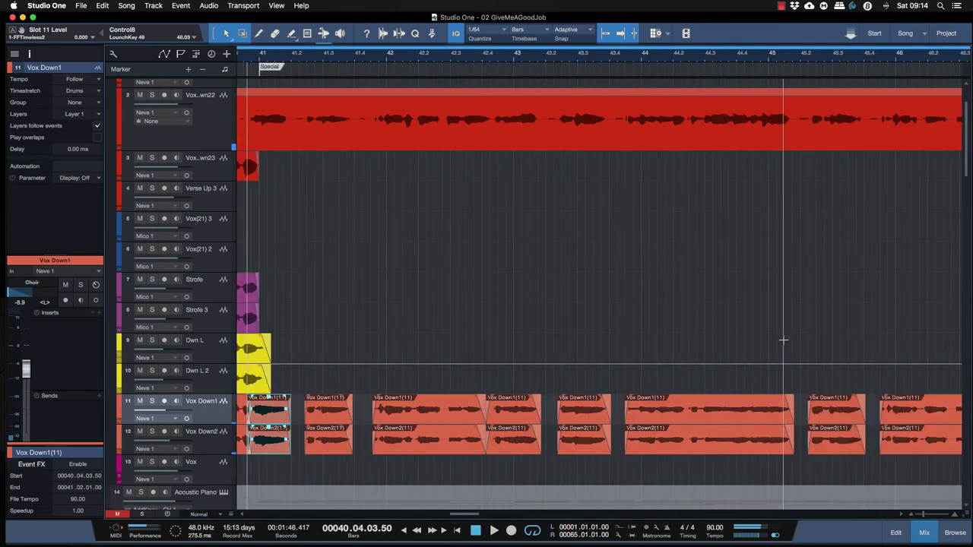